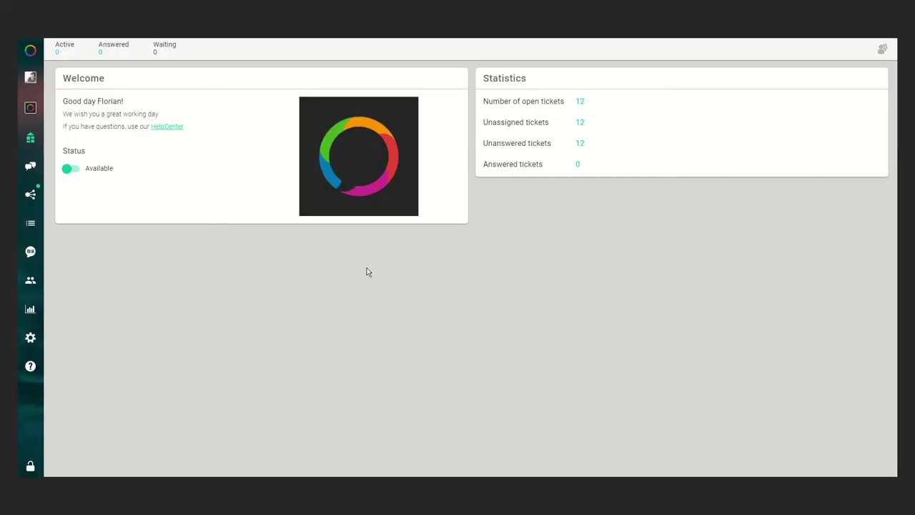
Open the WhatsApp Notification Templates page in the account settings
{"action": "mouse_move", "coordinate": [40, 347]}
{"action": "left_click", "coordinate": [82, 342]}
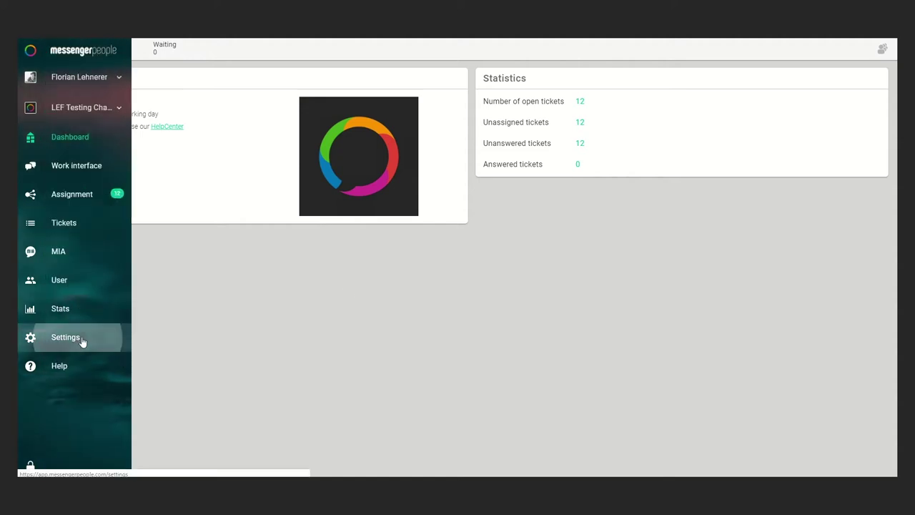
{"action": "left_click", "coordinate": [122, 82]}
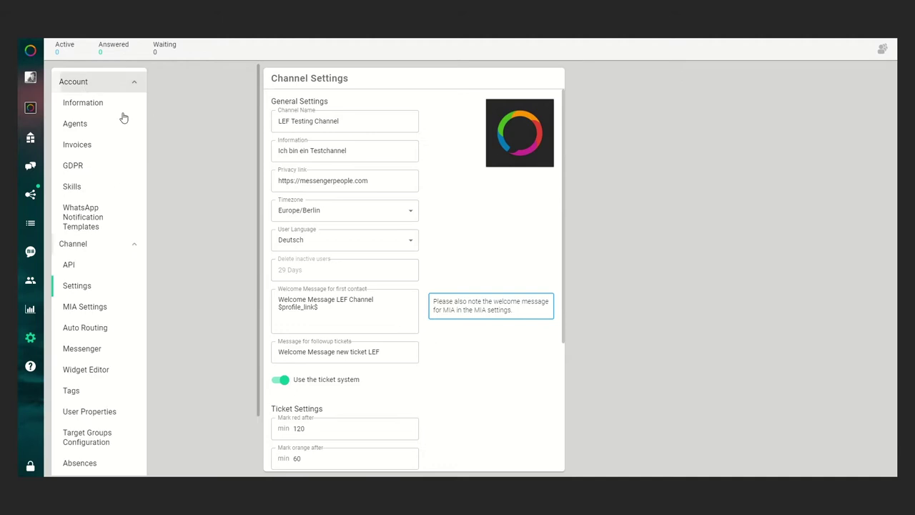
{"action": "left_click", "coordinate": [110, 225]}
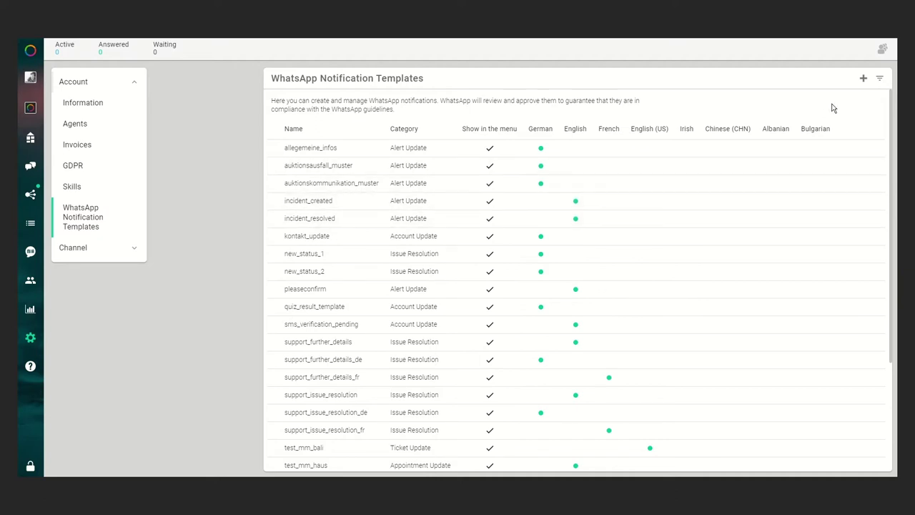
Create a new notification template named templatedocument with category Account Update and language English
{"action": "left_click", "coordinate": [862, 77]}
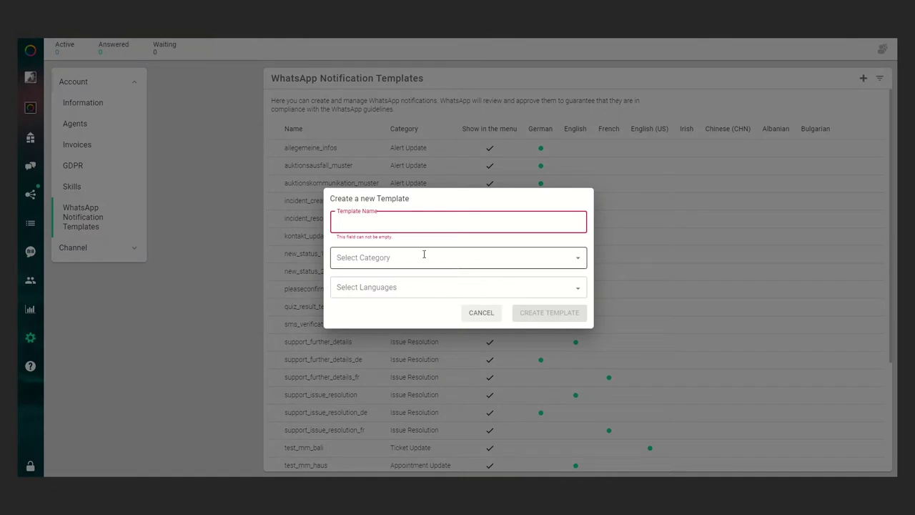
{"action": "type", "text": "temol"}
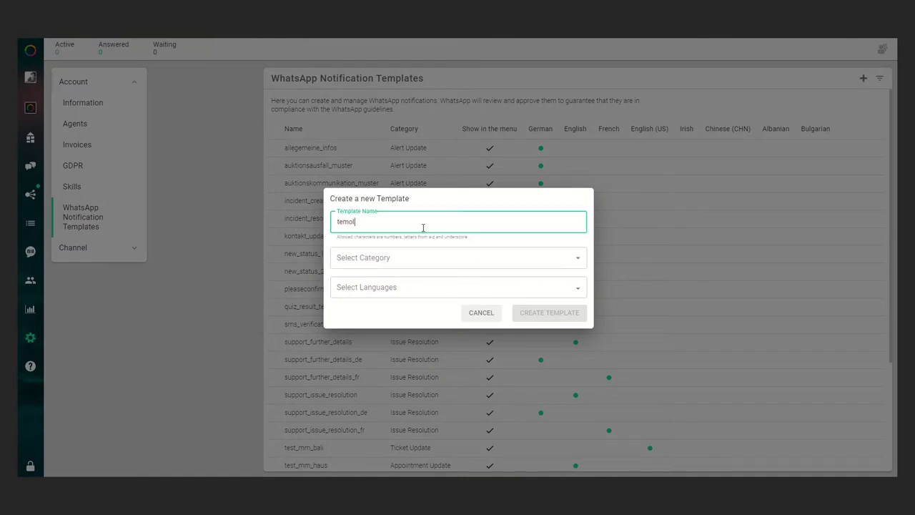
{"action": "type", "text": "latedocument"}
{"action": "left_click", "coordinate": [577, 258]}
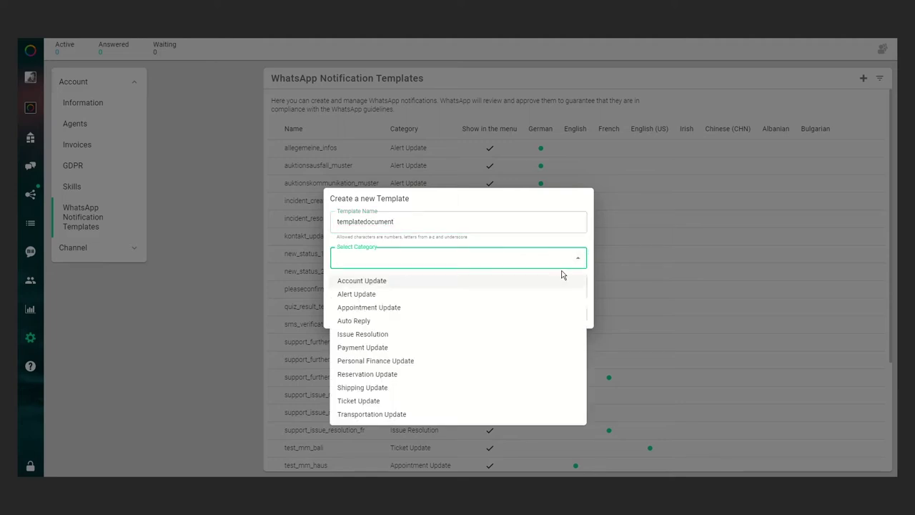
{"action": "left_click", "coordinate": [374, 283]}
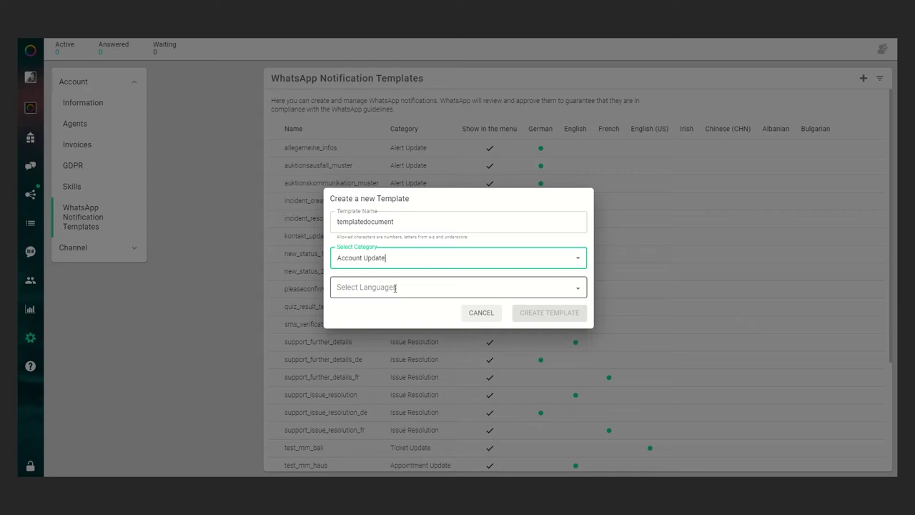
{"action": "left_click", "coordinate": [564, 286]}
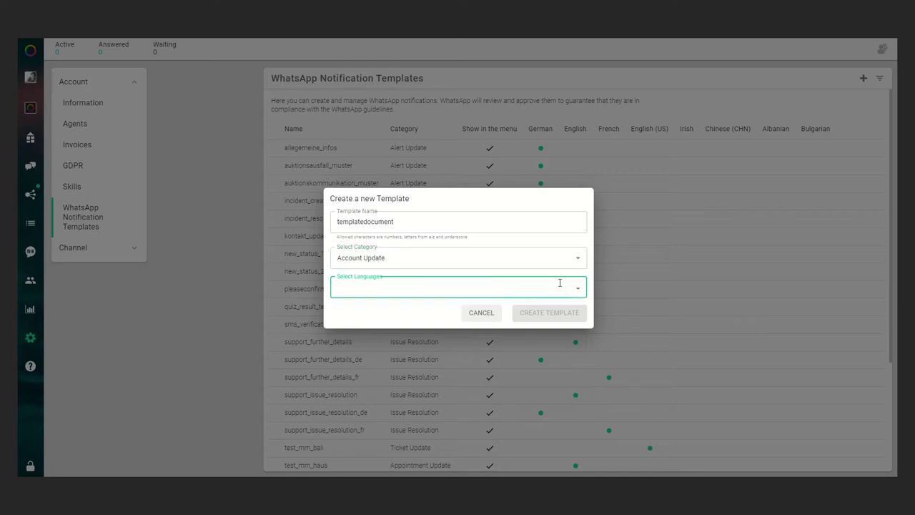
{"action": "type", "text": "engl"}
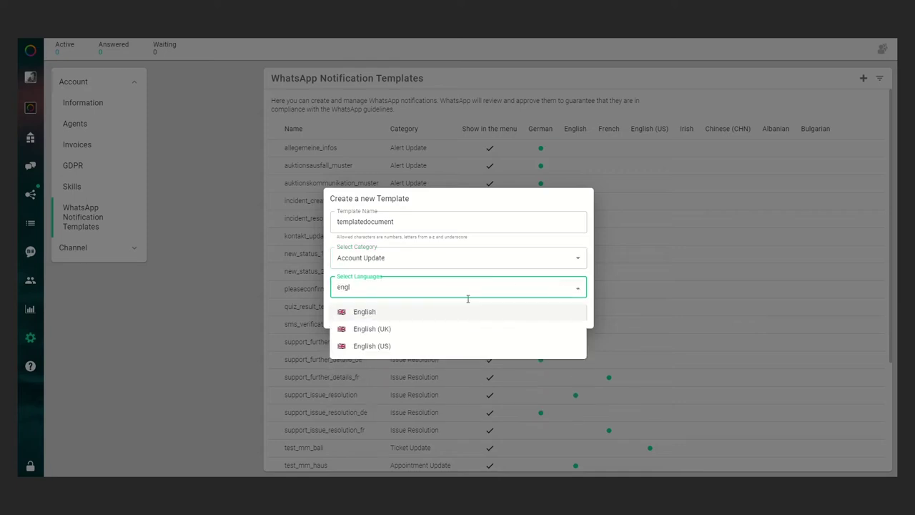
{"action": "left_click", "coordinate": [425, 317]}
{"action": "left_click", "coordinate": [550, 316]}
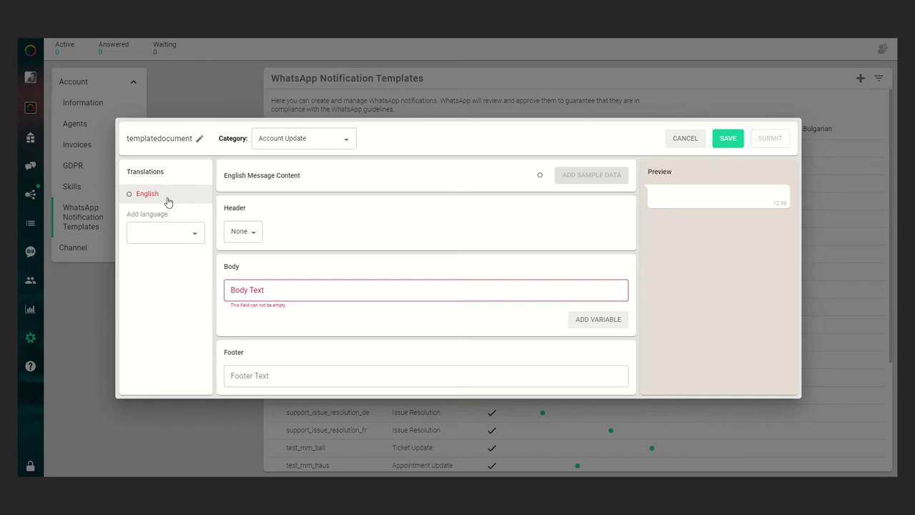
Set the English message header to the Media type with Document as the media format
{"action": "left_click", "coordinate": [195, 238]}
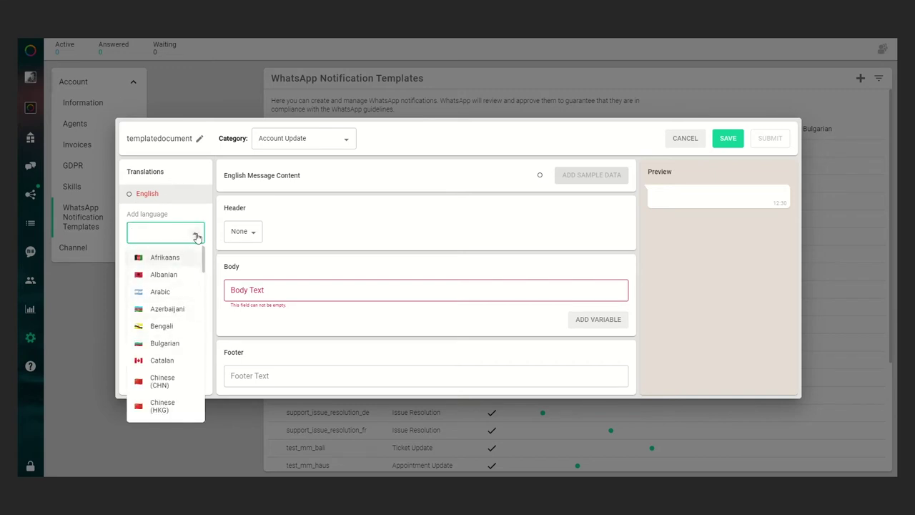
{"action": "left_click", "coordinate": [197, 236]}
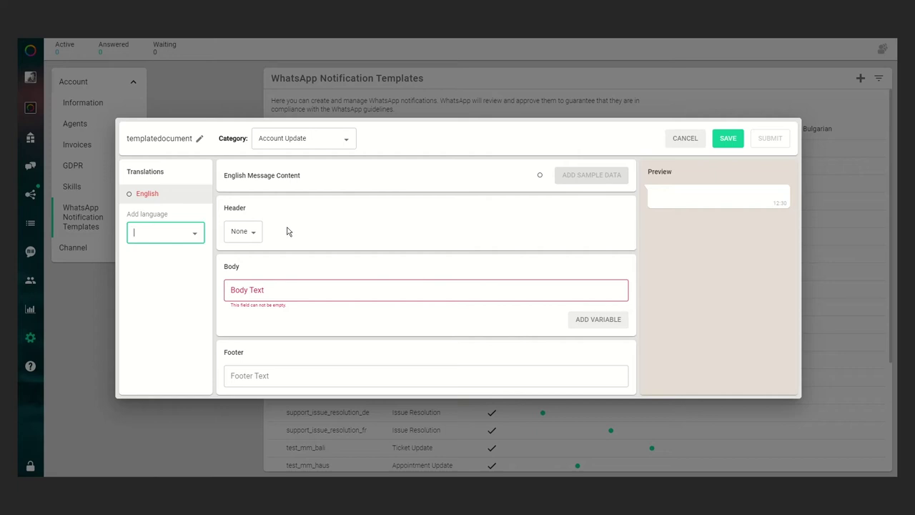
{"action": "left_click", "coordinate": [254, 235]}
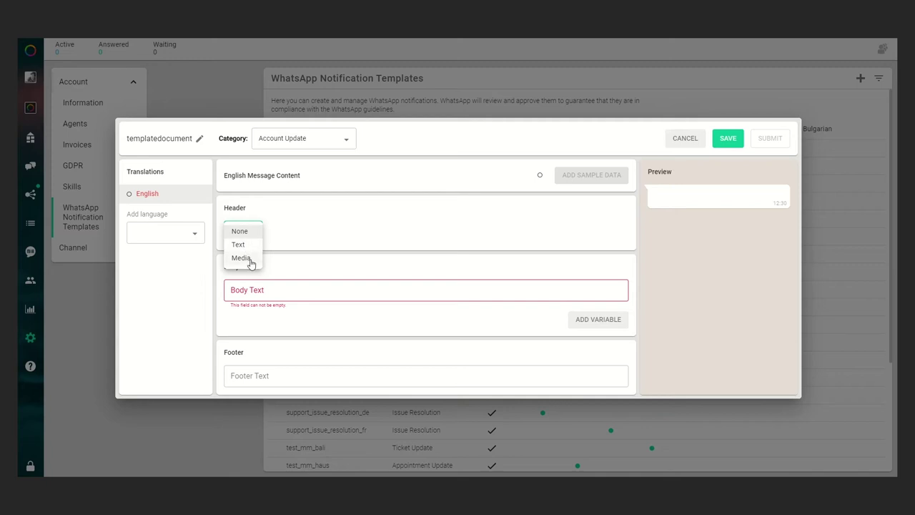
{"action": "left_click", "coordinate": [247, 259]}
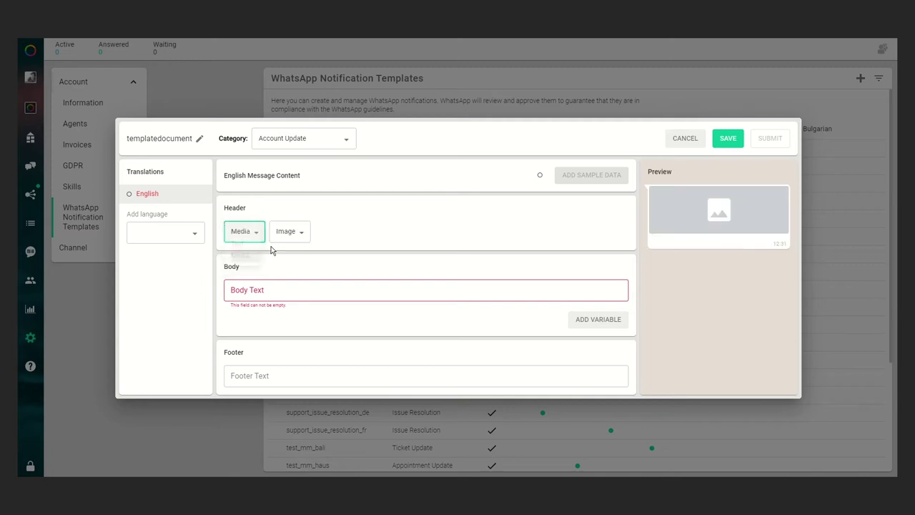
{"action": "left_click", "coordinate": [295, 233]}
{"action": "left_click", "coordinate": [302, 260]}
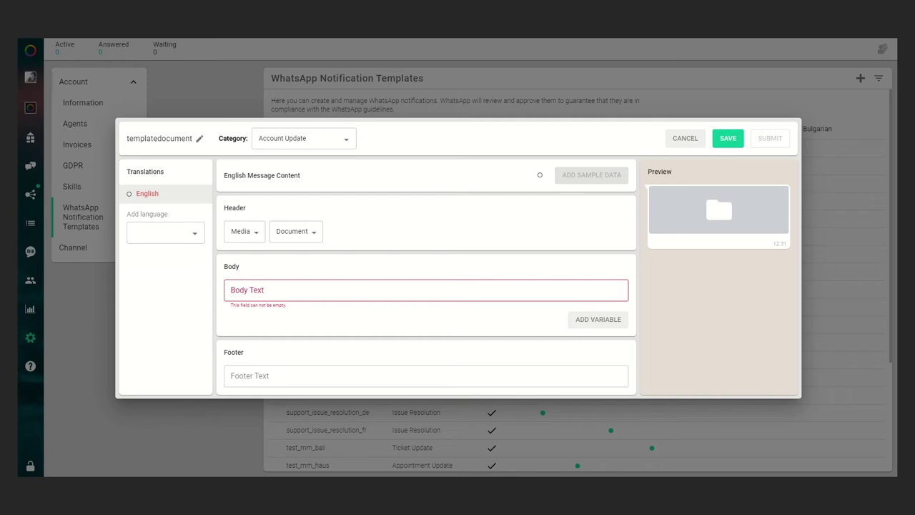
Enter the body text 'Body Dear Name, thank you for choosing „Exotic Travels“. Here is your travel voucher for the „Bali Family Experience Tour“ next Sunday.'
{"action": "left_click", "coordinate": [280, 290]}
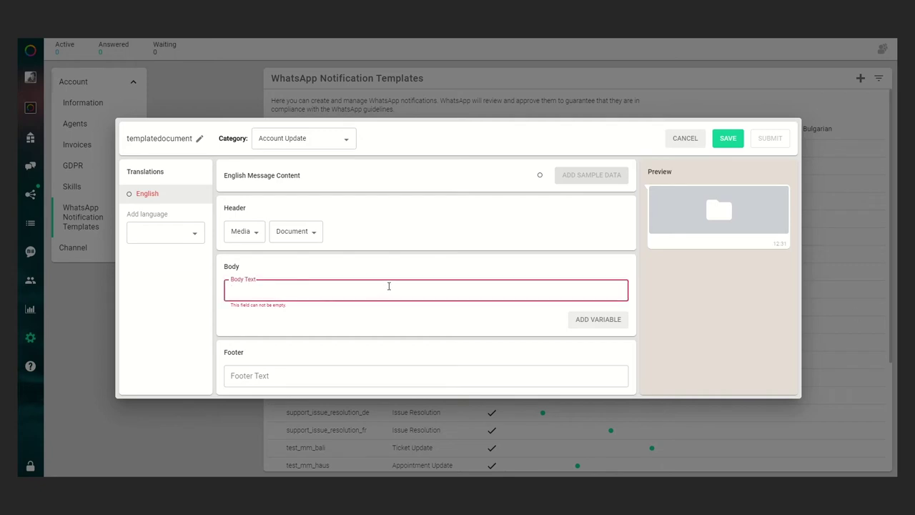
{"action": "type", "text": "Body Dear Name, thank you for choosing „Exotic Travels\". Here is your travel voucher for the „Bali Family Experience Tour\" next Sunday."}
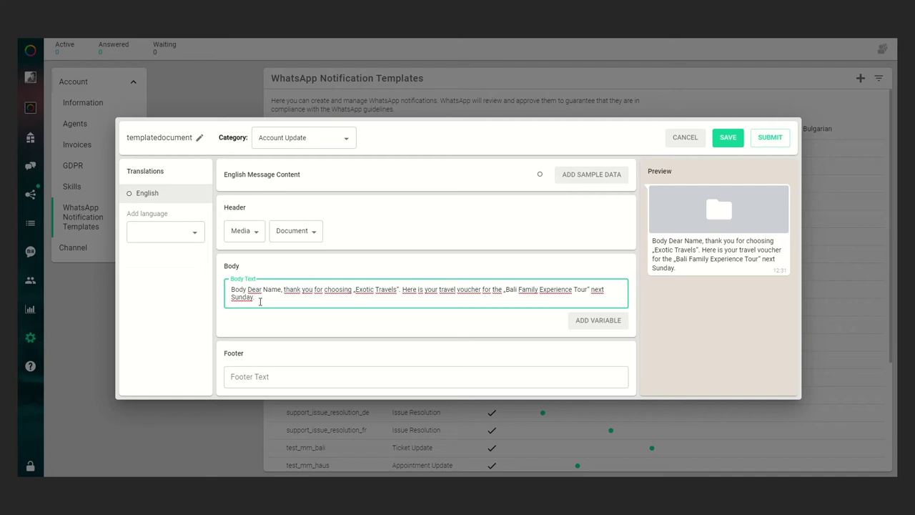
{"action": "left_click", "coordinate": [846, 363]}
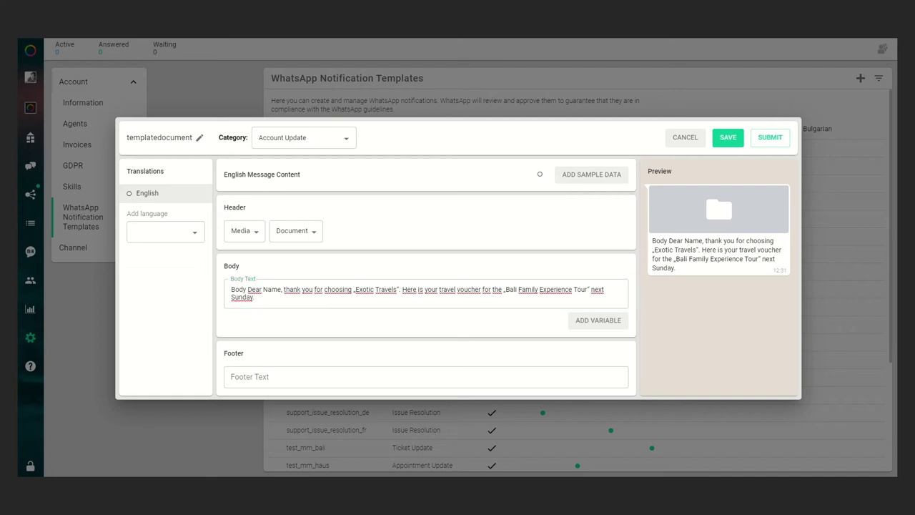
Add the footer text 'Enjoy the Experience!' to the template and review it in the message preview
{"action": "left_click", "coordinate": [261, 376]}
{"action": "type", "text": "Enjoy the Experience!"}
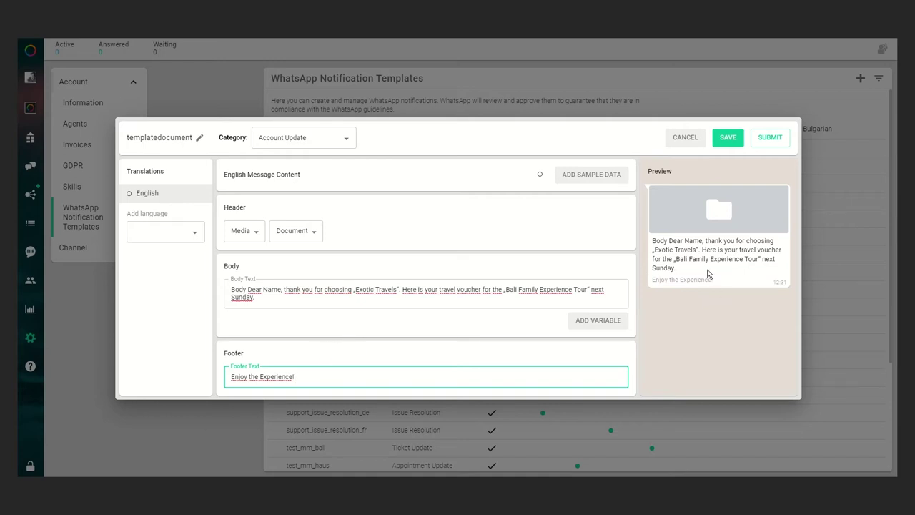
{"action": "left_click_drag", "start_coordinate": [697, 272], "coordinate": [671, 273]}
{"action": "left_click", "coordinate": [695, 302]}
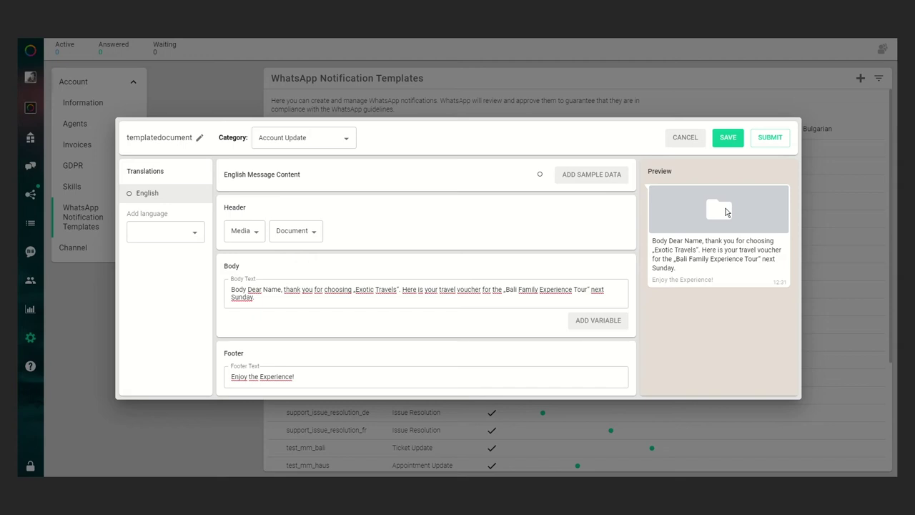
Add the Bali Adventure voucher PDF as sample data for the template's header and save the sample
{"action": "left_click", "coordinate": [597, 180]}
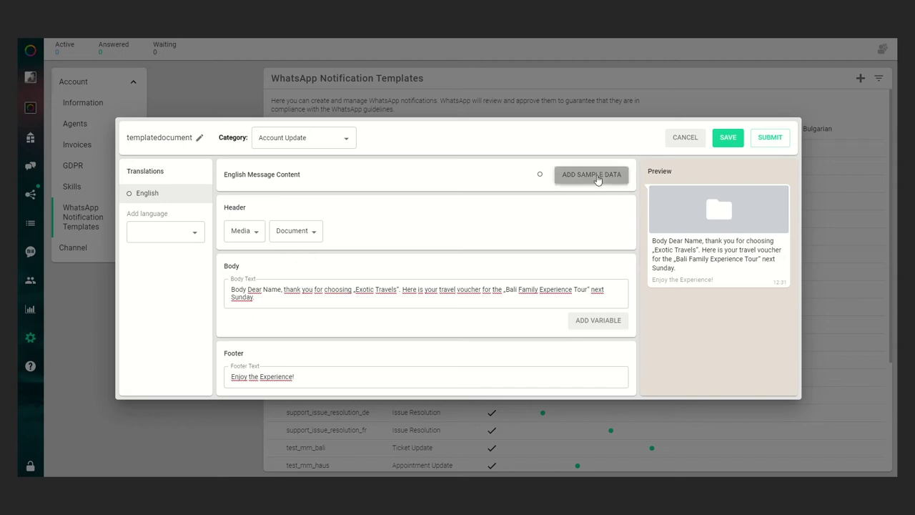
{"action": "left_click", "coordinate": [604, 177]}
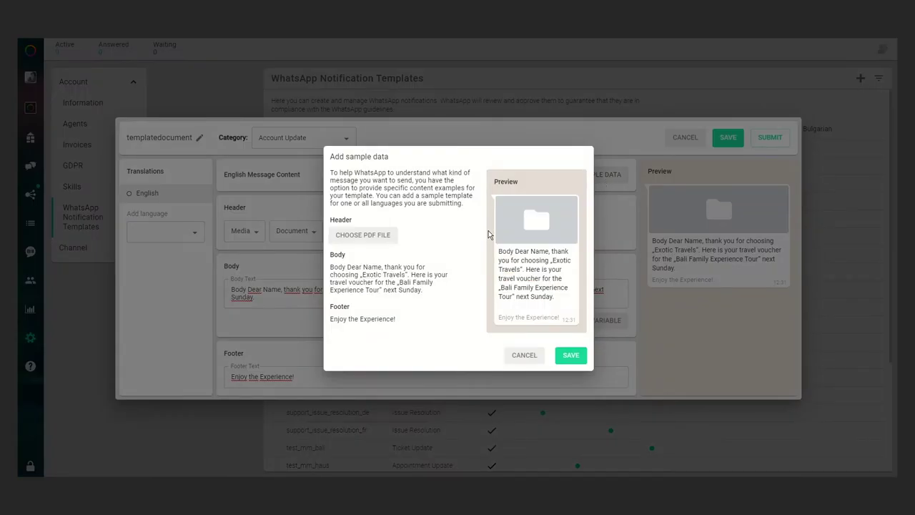
{"action": "left_click", "coordinate": [379, 239]}
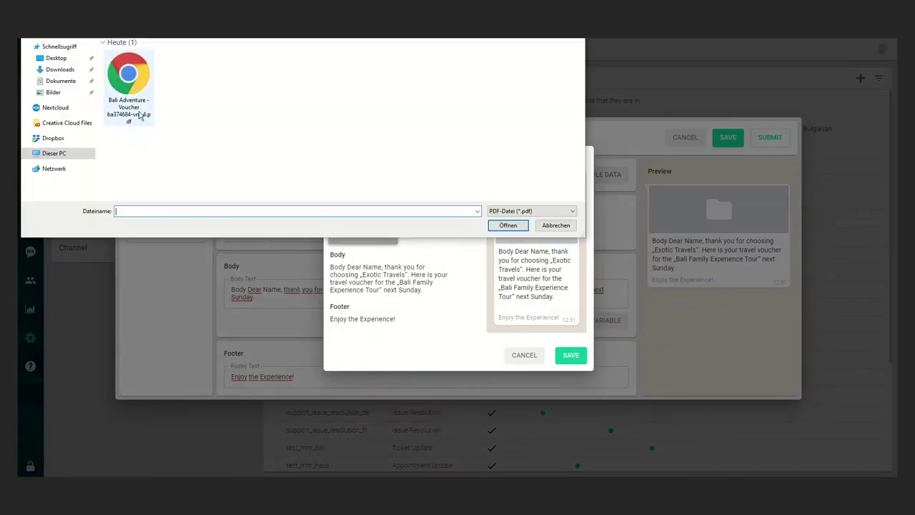
{"action": "double_click", "coordinate": [124, 88]}
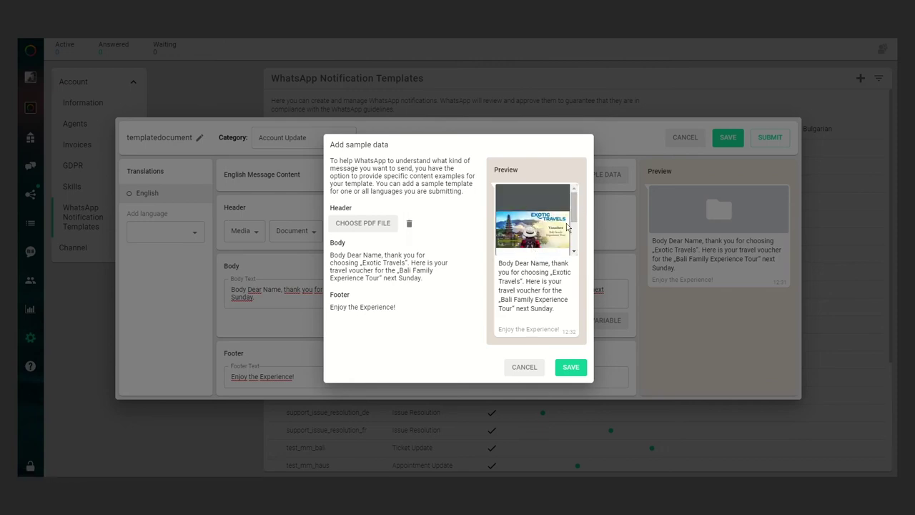
{"action": "left_click", "coordinate": [581, 367]}
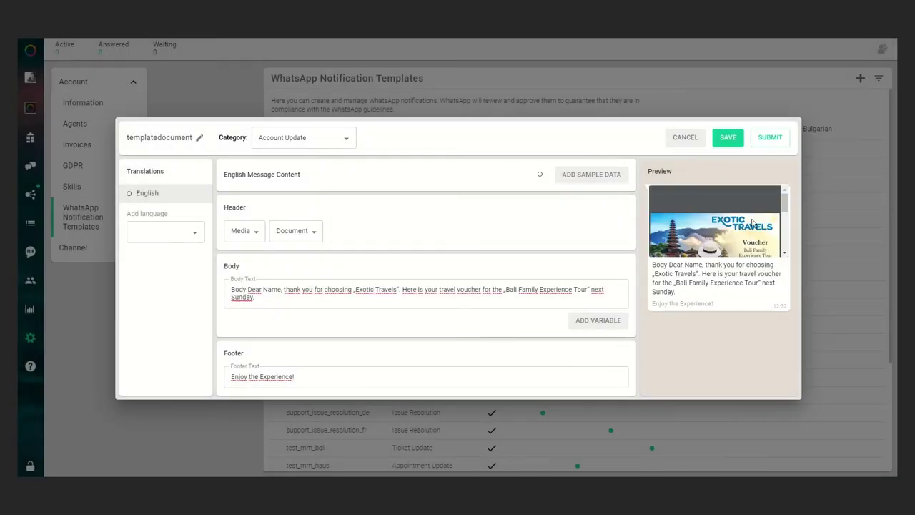
Save the template, submit its English translation for review and close the template editor
{"action": "left_click", "coordinate": [727, 138]}
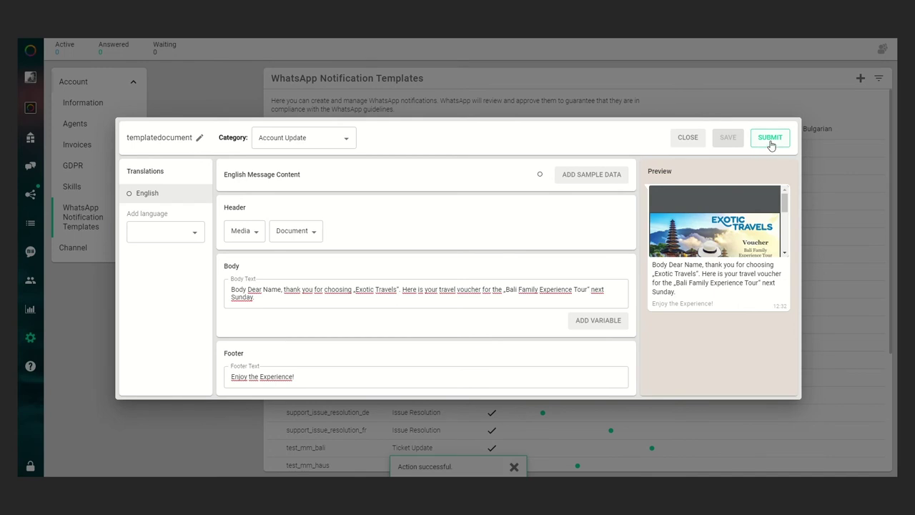
{"action": "left_click", "coordinate": [769, 138]}
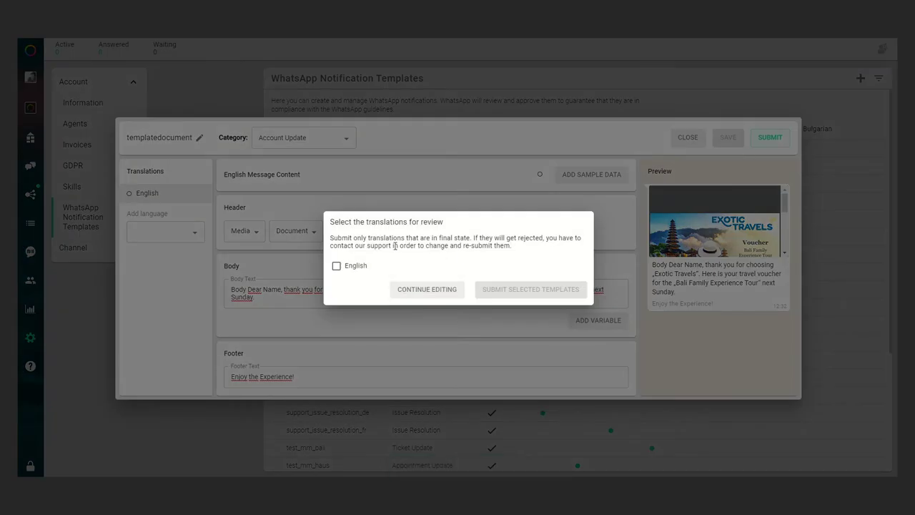
{"action": "left_click", "coordinate": [359, 266]}
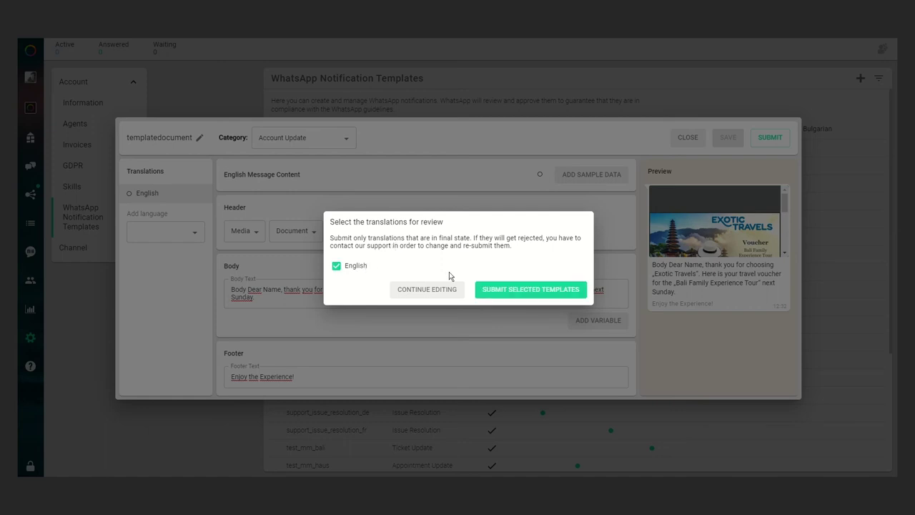
{"action": "left_click", "coordinate": [555, 289]}
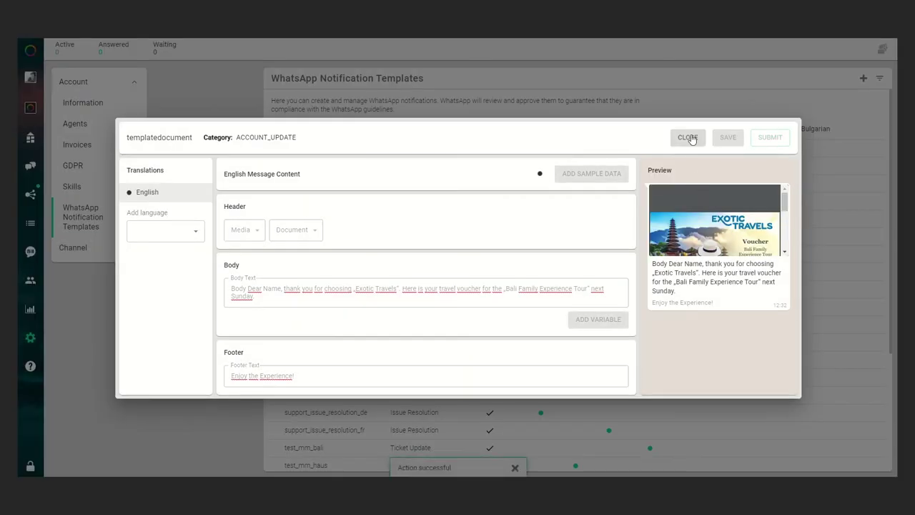
{"action": "left_click", "coordinate": [690, 139]}
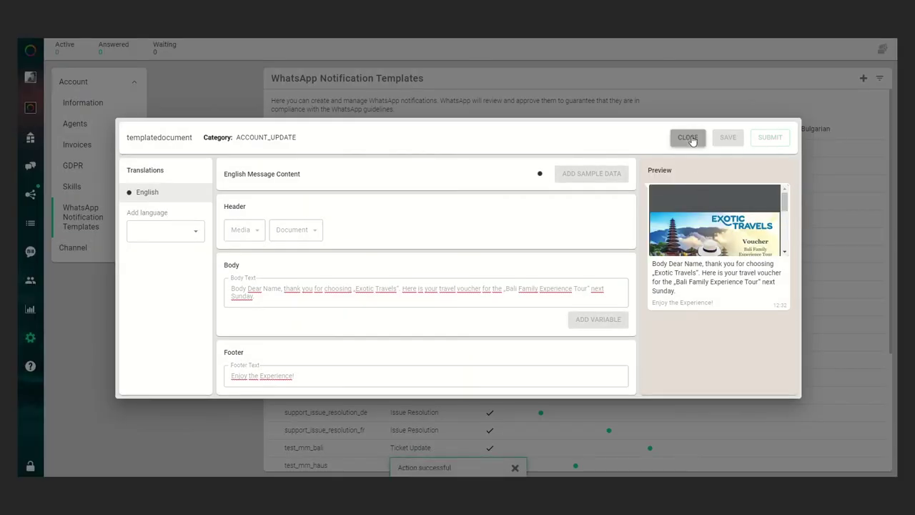
Check the approval status of templatedocument and the other templates' translations in the template list
{"action": "scroll", "coordinate": [651, 206], "scroll_direction": "down", "scroll_amount": 5}
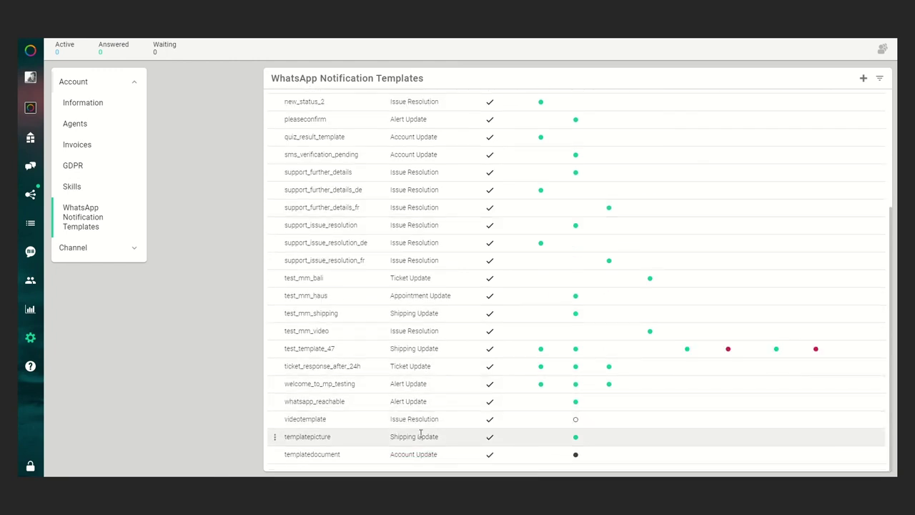
{"action": "mouse_move", "coordinate": [575, 455]}
{"action": "mouse_move", "coordinate": [611, 392]}
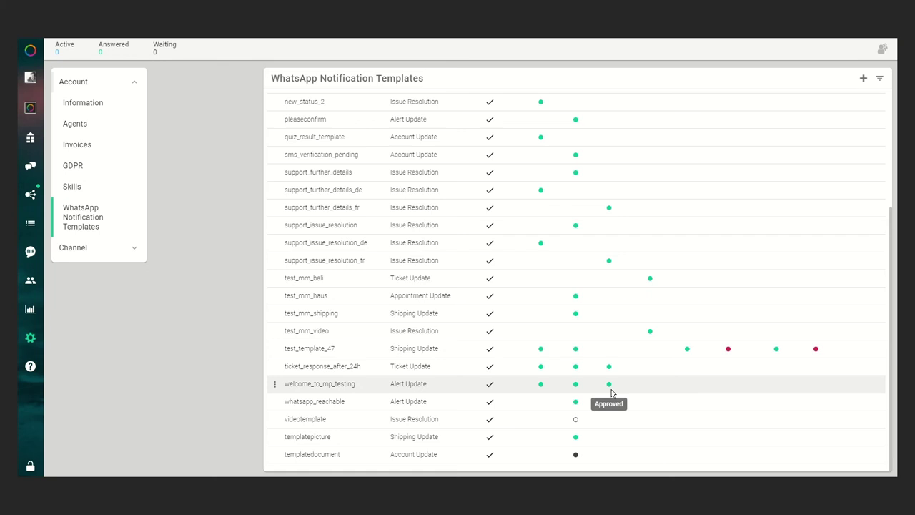
{"action": "mouse_move", "coordinate": [728, 350]}
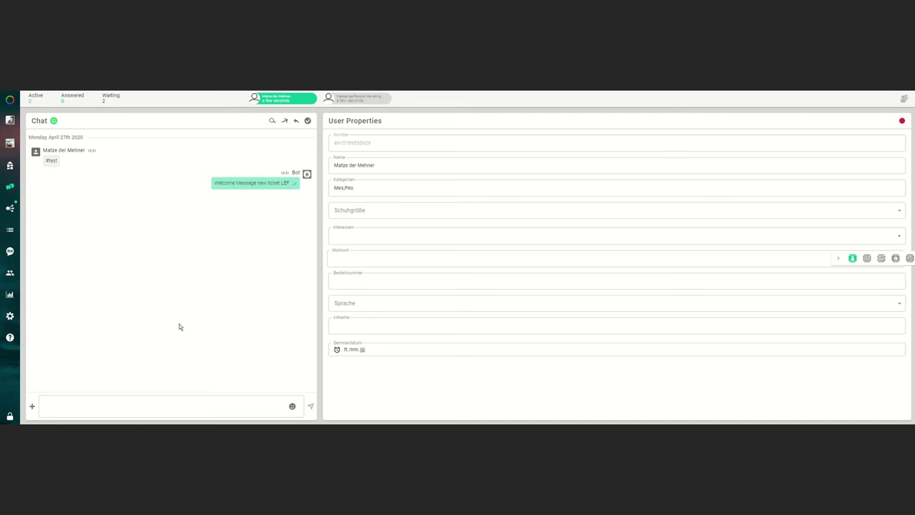
Start a notification in the open customer chat using the test_mm_bali template
{"action": "left_click", "coordinate": [33, 407]}
{"action": "left_click", "coordinate": [75, 353]}
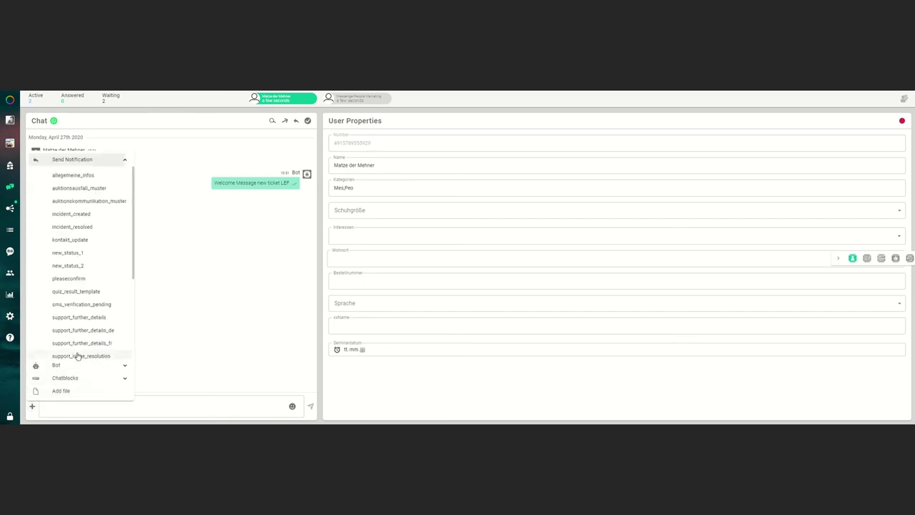
{"action": "scroll", "coordinate": [97, 308], "scroll_direction": "down", "scroll_amount": 3}
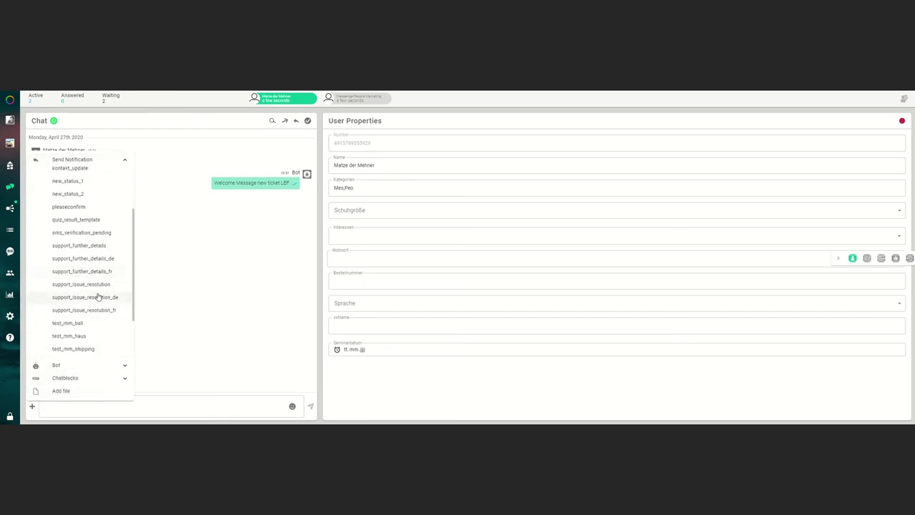
{"action": "scroll", "coordinate": [98, 294], "scroll_direction": "down", "scroll_amount": 2}
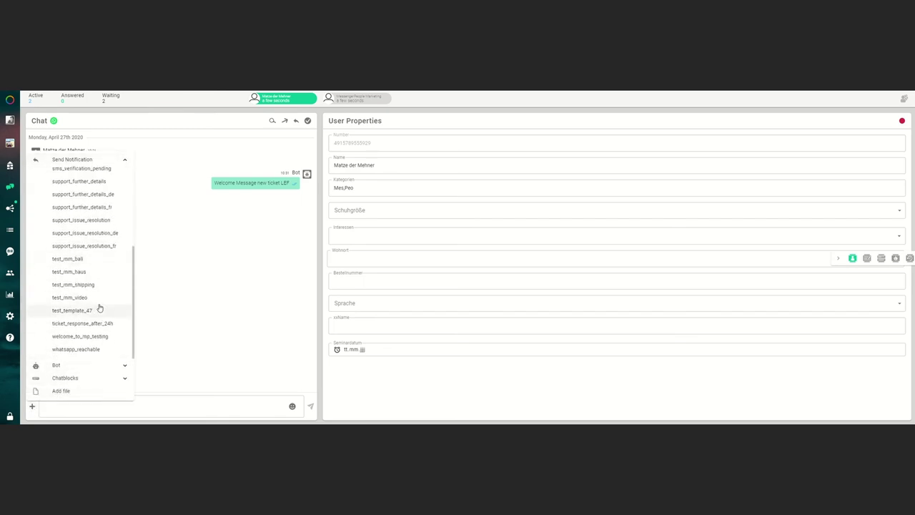
{"action": "left_click", "coordinate": [92, 262]}
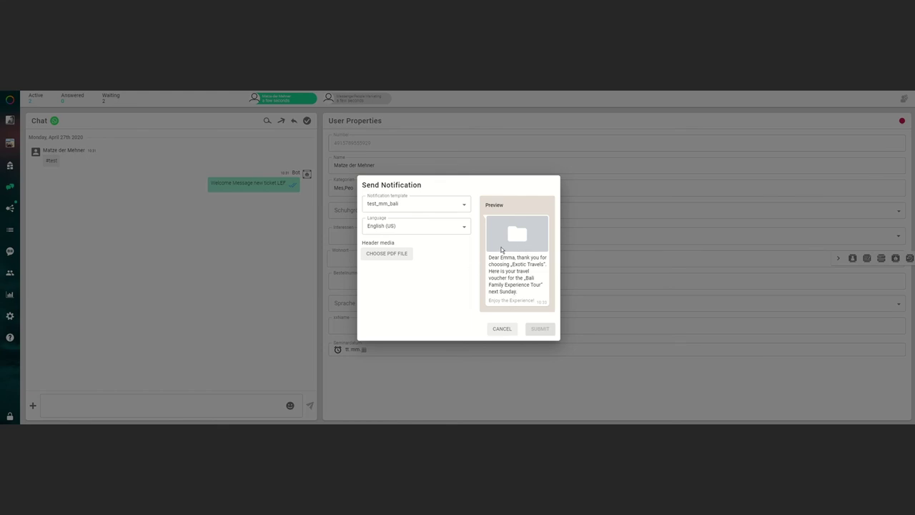
Attach the Bali Adventure voucher PDF as the notification's header media and send it to the customer
{"action": "left_click", "coordinate": [390, 255]}
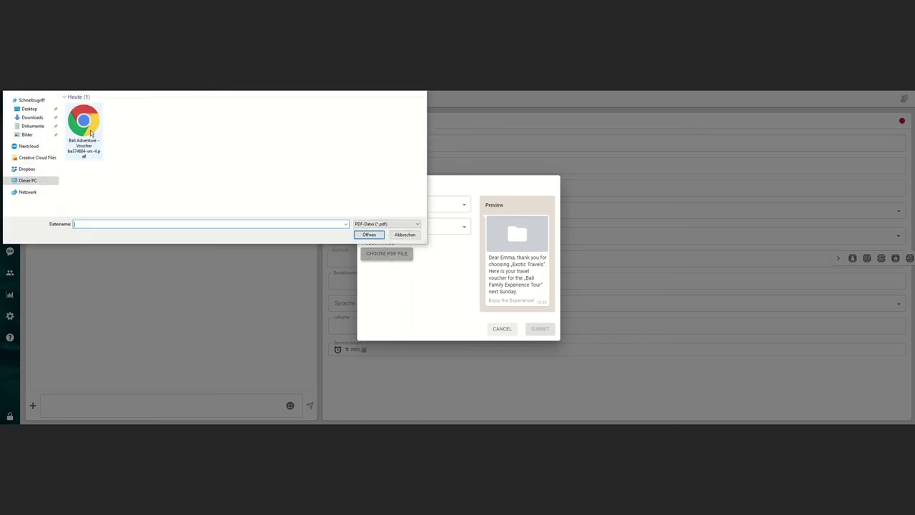
{"action": "double_click", "coordinate": [91, 132]}
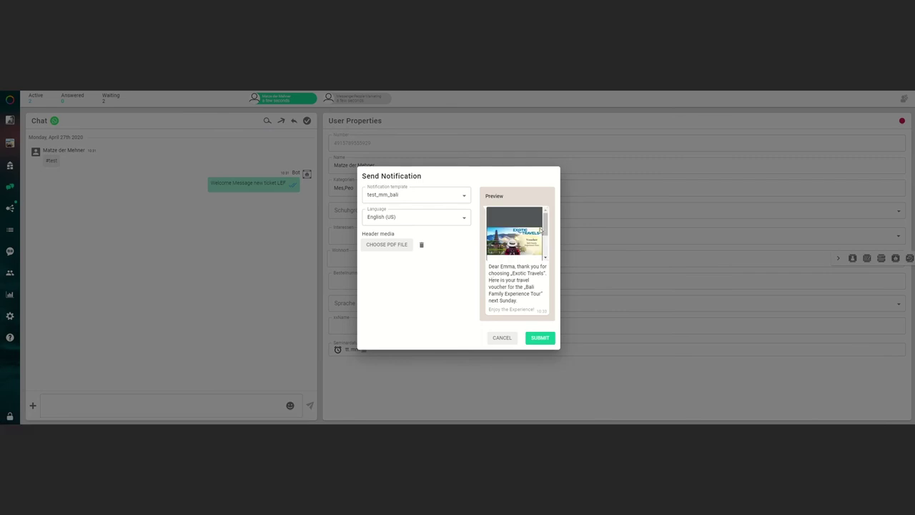
{"action": "left_click", "coordinate": [544, 340]}
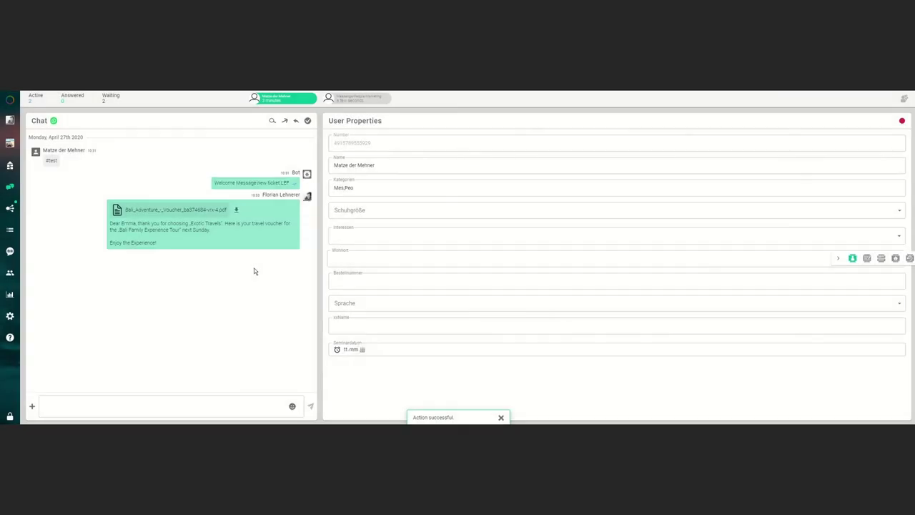